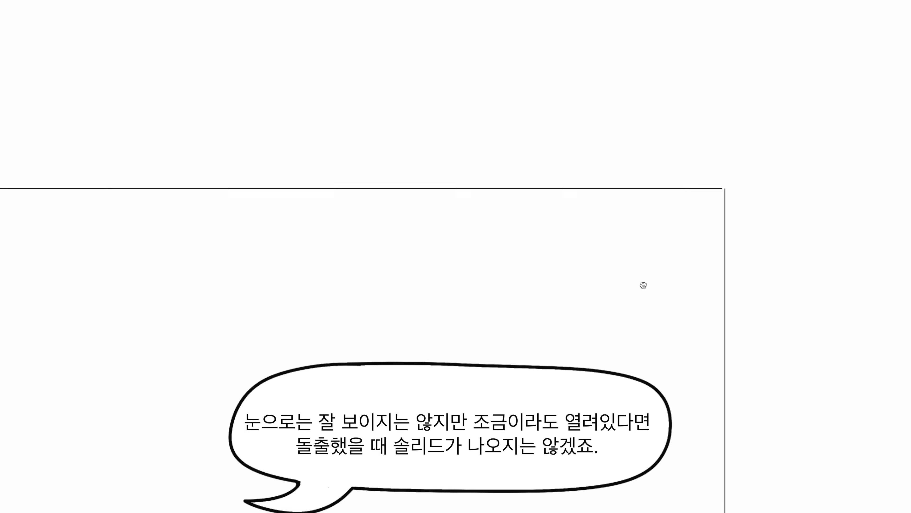
Zoom out from the open corner to see the whole outline with its overshooting end lines.
{"action": "mouse_move", "coordinate": [719, 207]}
{"action": "left_mouse_down"}
{"action": "mouse_move", "coordinate": [649, 256]}
{"action": "mouse_move", "coordinate": [660, 309]}
{"action": "left_mouse_up"}
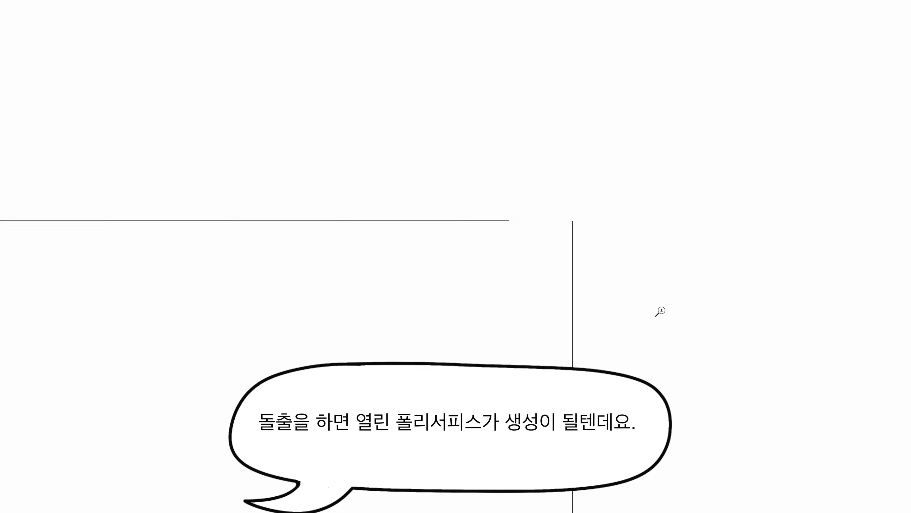
{"action": "scroll", "coordinate": [661, 311], "scroll_direction": "down", "scroll_amount": 2}
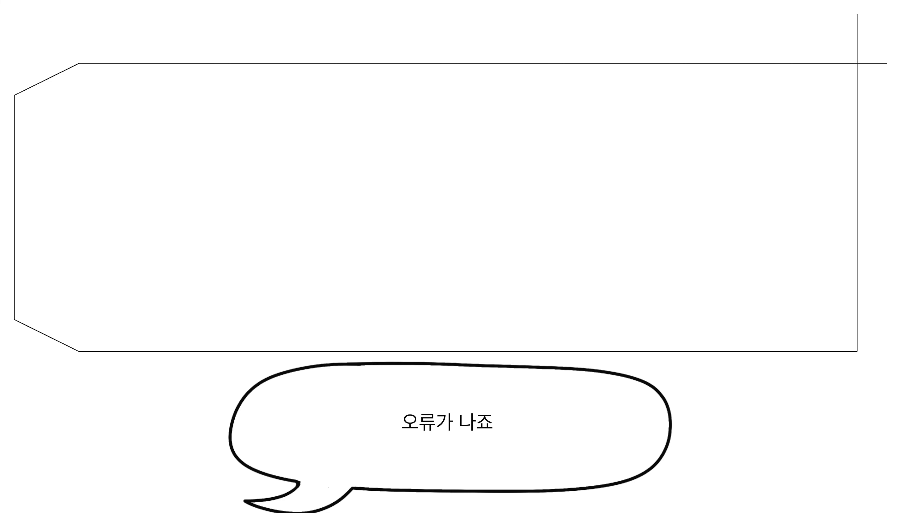
Build a closed curve from the overlapping outline with CurveBoolean and lift it above the original.
{"action": "type", "text": "CurveBoolean"}
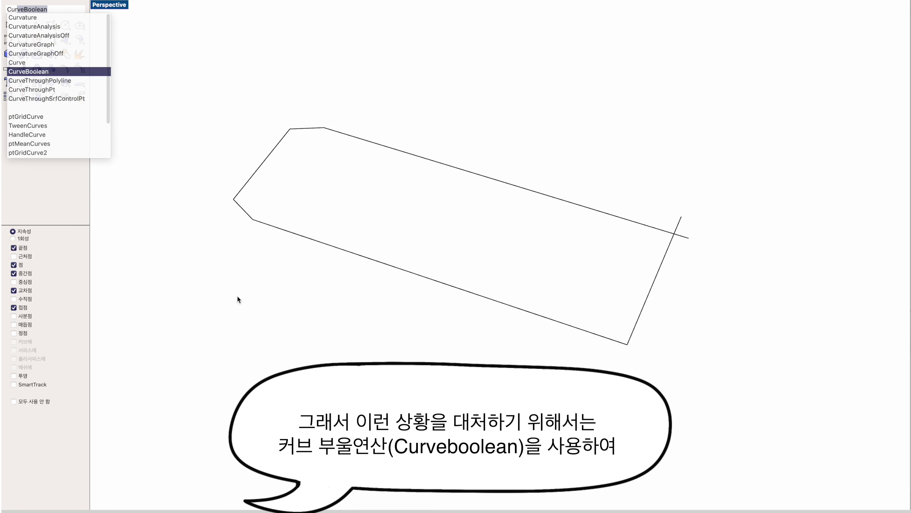
{"action": "key", "text": "Return"}
{"action": "left_click", "coordinate": [426, 159]}
{"action": "key", "text": "Return"}
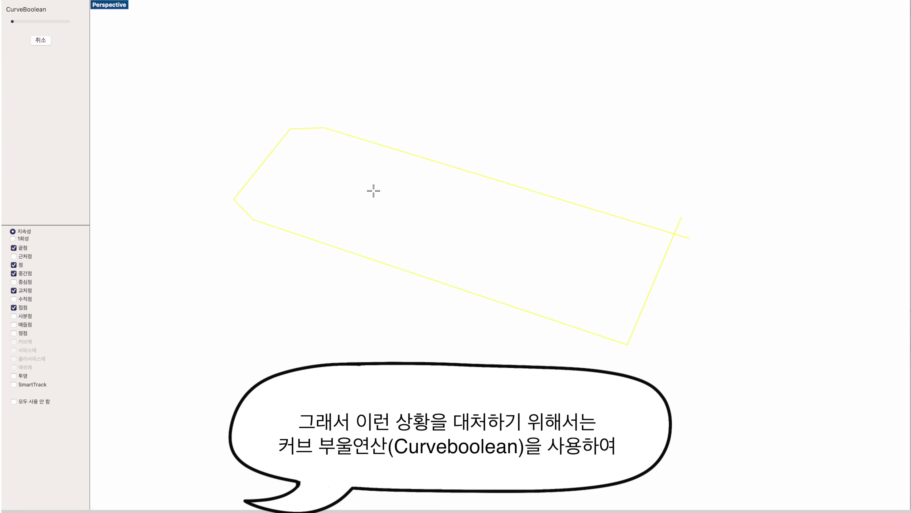
{"action": "left_click", "coordinate": [365, 198]}
{"action": "key", "text": "Return"}
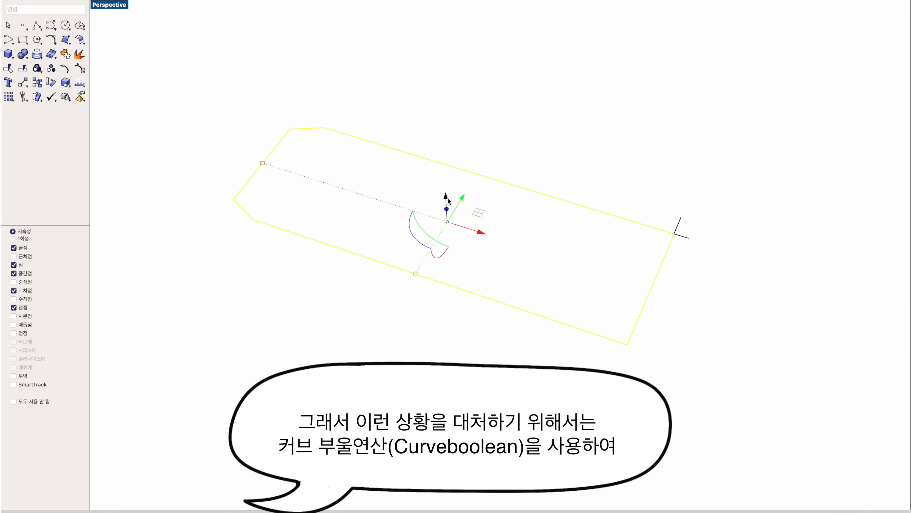
{"action": "left_click_drag", "start_coordinate": [446, 195], "coordinate": [446, 176]}
{"action": "right_click_drag", "start_coordinate": [411, 234], "coordinate": [354, 336]}
Extrude the new closed curve into a solid with ExtrudeCrv.
{"action": "type", "text": "extrudecrv"}
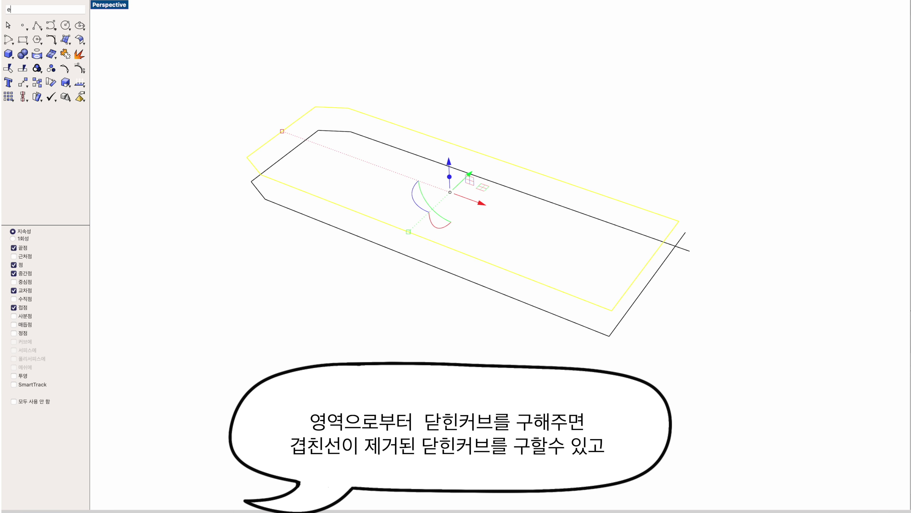
{"action": "key", "text": "Return"}
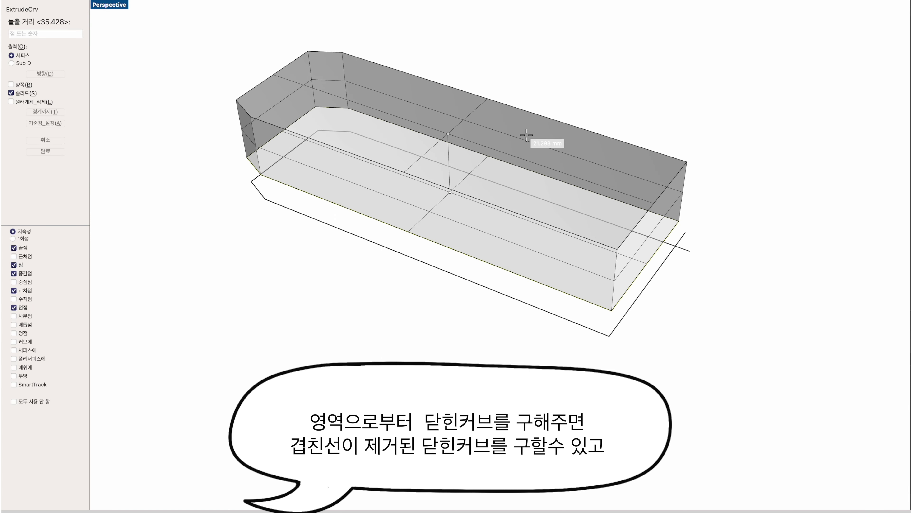
{"action": "left_click", "coordinate": [527, 144]}
{"action": "key", "text": "Escape"}
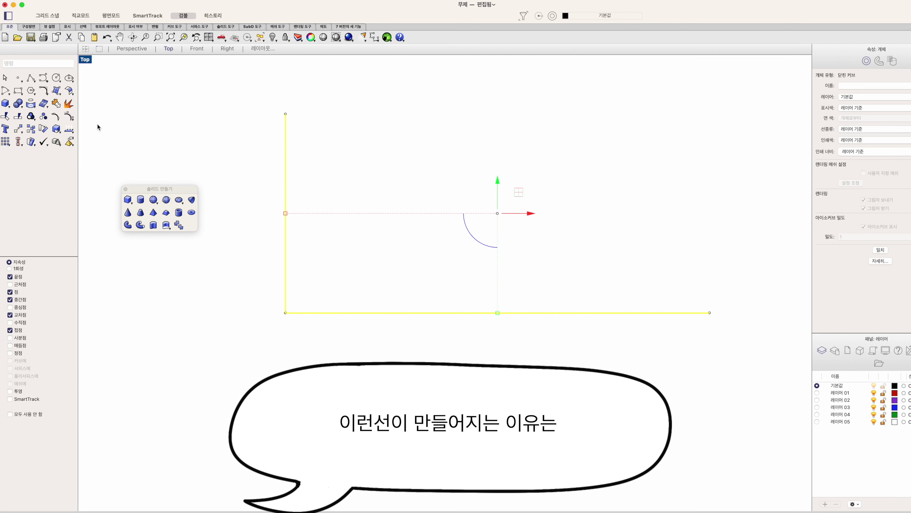
In Perspective, select both overlapping L-shaped lines and lift them 12.509 mm upward.
{"action": "left_click", "coordinate": [253, 339]}
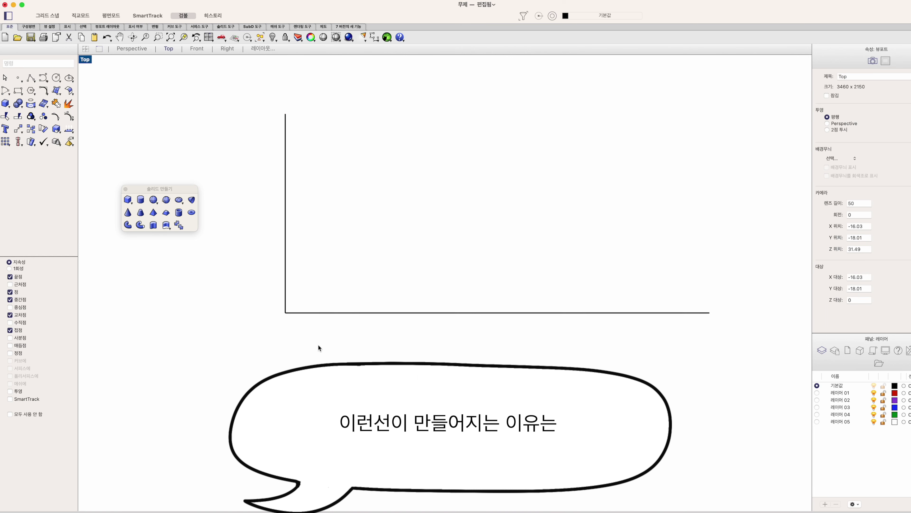
{"action": "left_click", "coordinate": [134, 49]}
{"action": "left_click", "coordinate": [443, 282]}
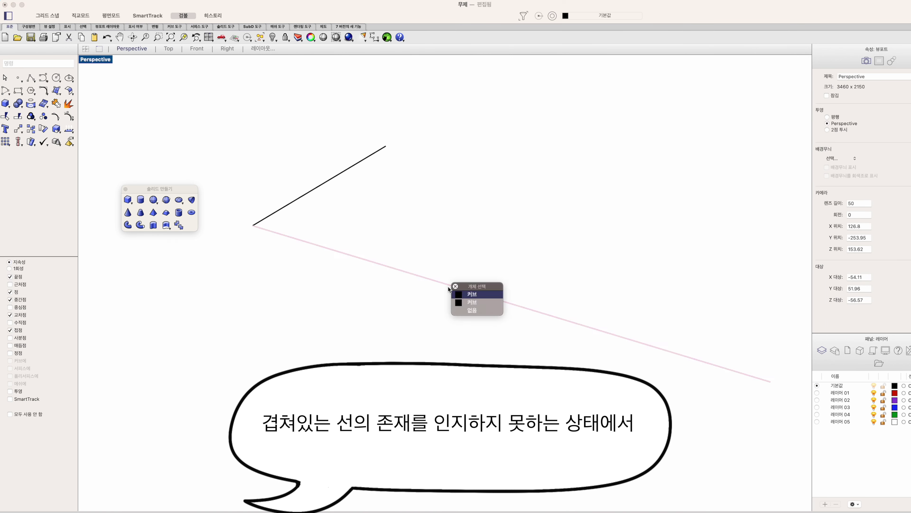
{"action": "left_click", "coordinate": [455, 291]}
{"action": "left_click", "coordinate": [312, 193], "text": "shift"}
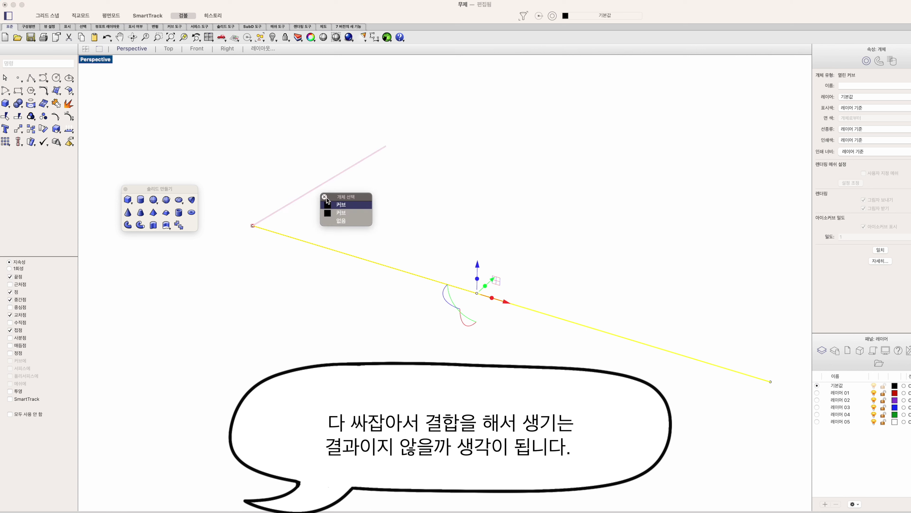
{"action": "left_click", "coordinate": [361, 214]}
{"action": "left_click_drag", "start_coordinate": [538, 209], "coordinate": [540, 174]}
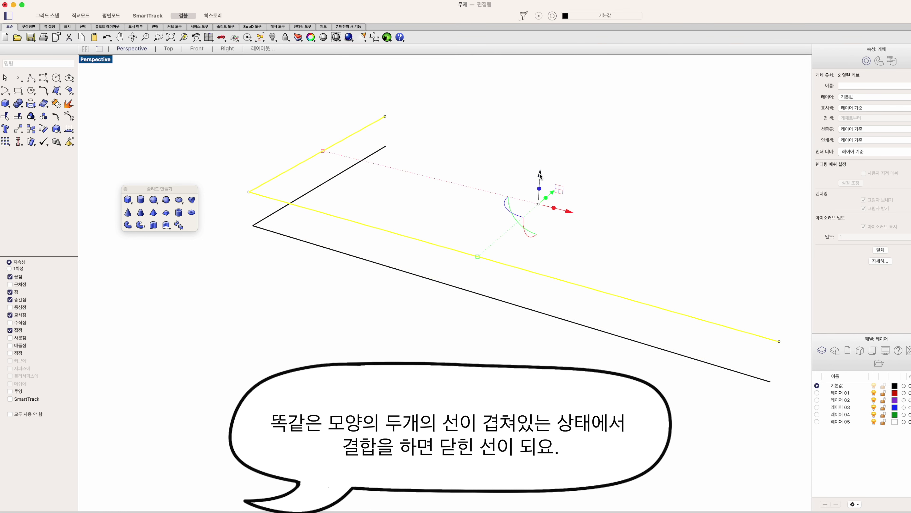
{"action": "left_click", "coordinate": [405, 349]}
Window-select all four lines and join them into curves.
{"action": "left_click_drag", "start_coordinate": [406, 346], "coordinate": [226, 132]}
{"action": "key", "text": "super+j"}
{"action": "left_click", "coordinate": [288, 355]}
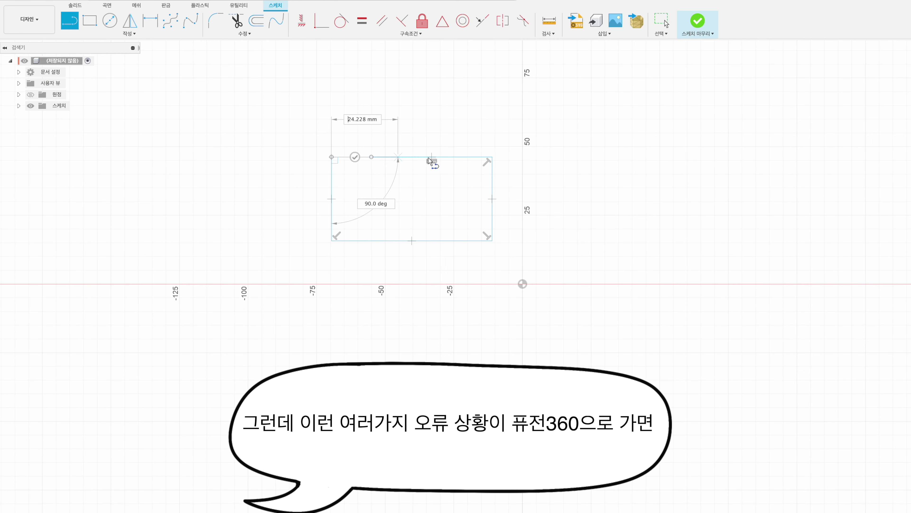
Place the rectangle and draw a four-line outline beside it whose top line overshoots the left side.
{"action": "left_click", "coordinate": [430, 160]}
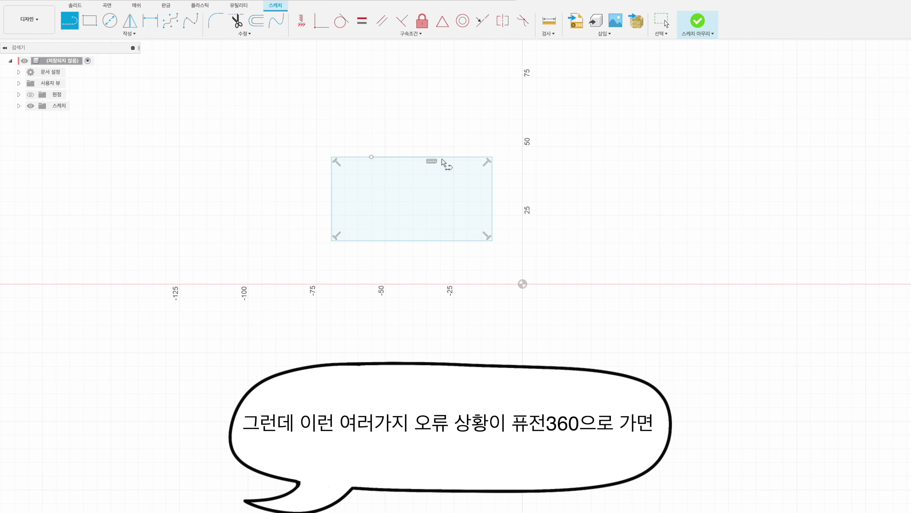
{"action": "left_click", "coordinate": [555, 157]}
{"action": "left_click", "coordinate": [554, 243]}
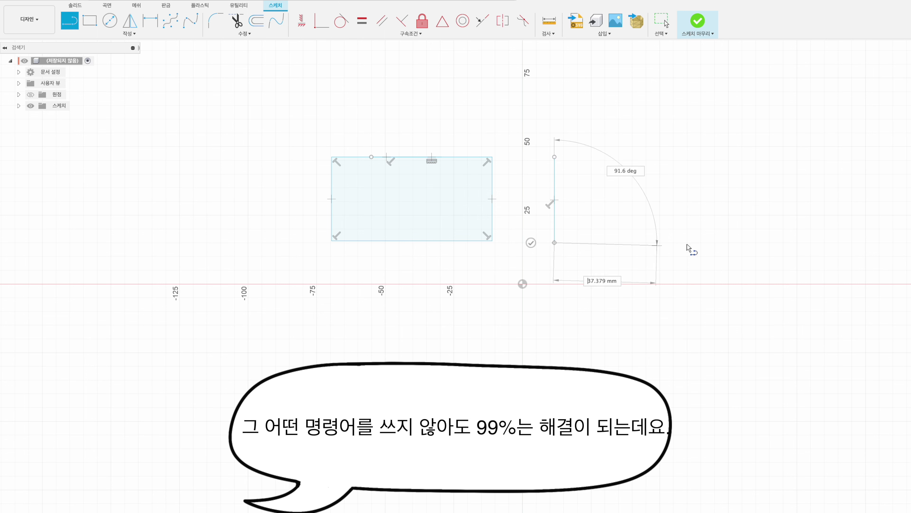
{"action": "left_click", "coordinate": [690, 243]}
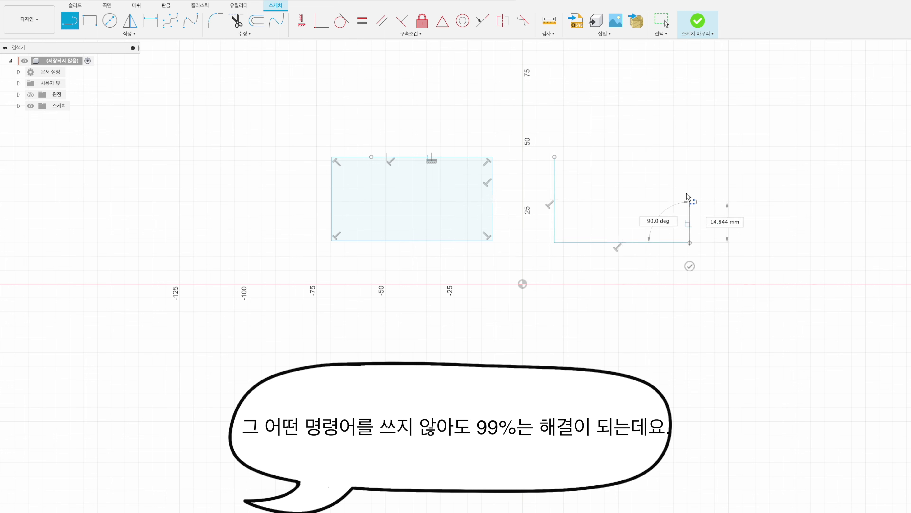
{"action": "left_click", "coordinate": [690, 165]}
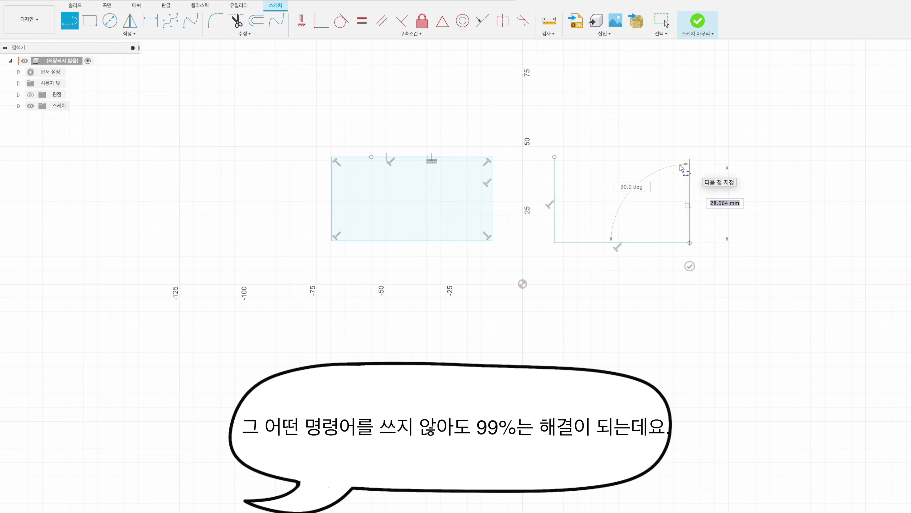
{"action": "left_click", "coordinate": [535, 167]}
{"action": "left_click", "coordinate": [535, 144]}
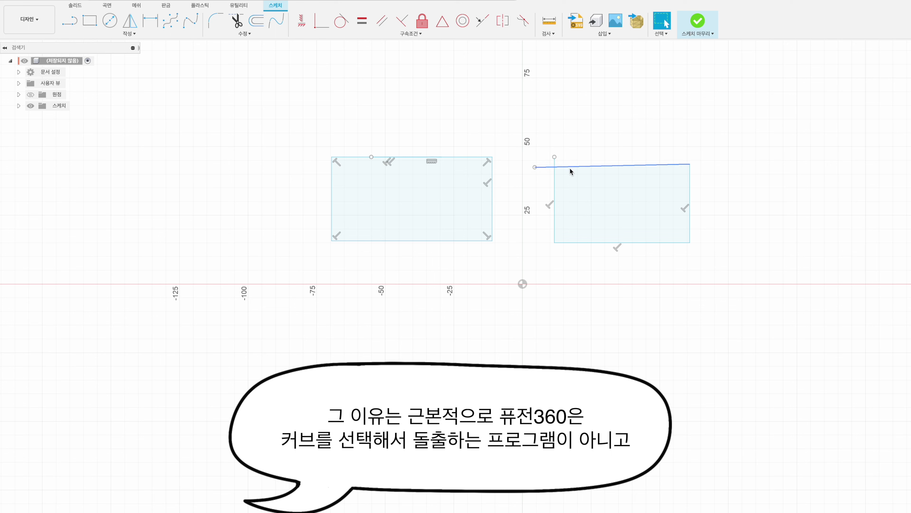
Cancel a Move of the new lines at 0 mm offset, check the top-edge overlap, and finish the sketch.
{"action": "key", "text": "m"}
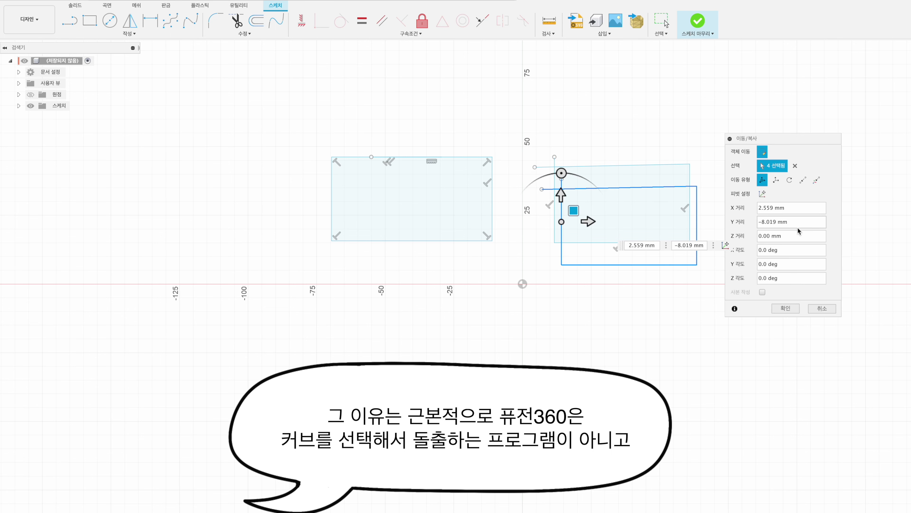
{"action": "double_click", "coordinate": [784, 222]}
{"action": "type", "text": "0"}
{"action": "key", "text": "shift+Tab"}
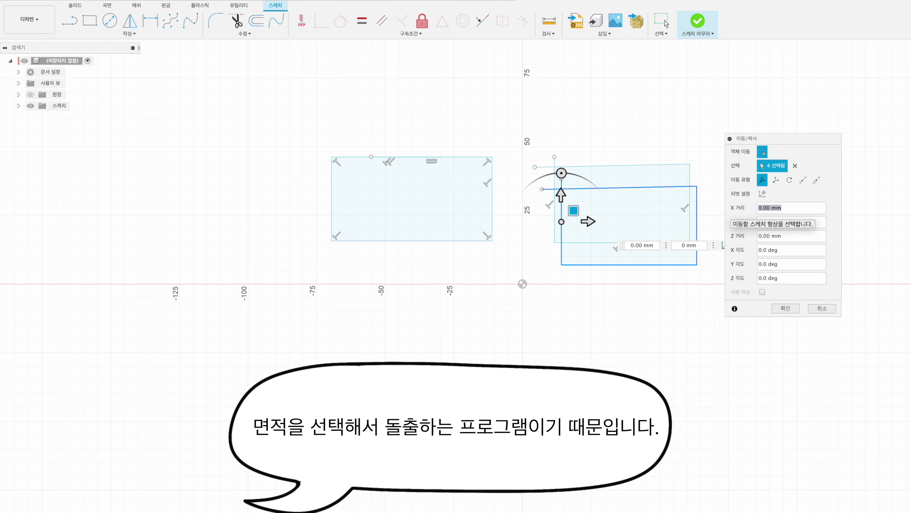
{"action": "key", "text": "Return"}
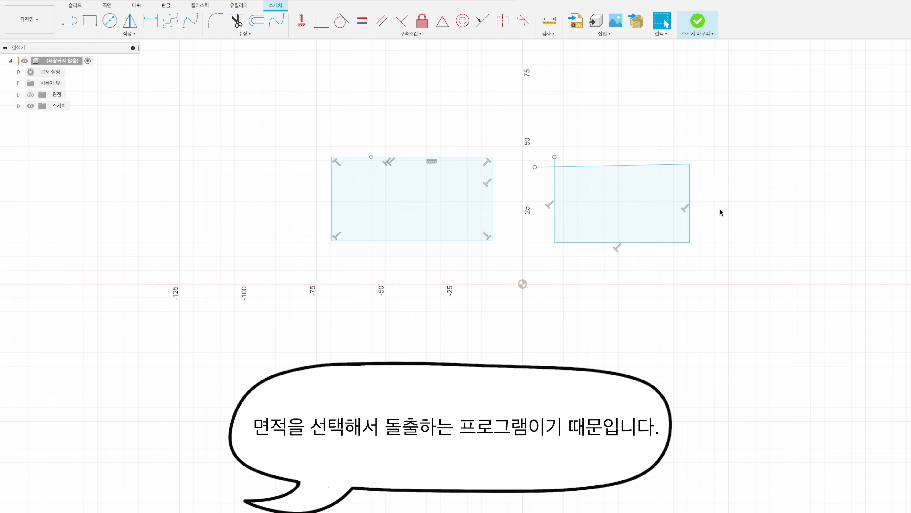
{"action": "left_click", "coordinate": [650, 166]}
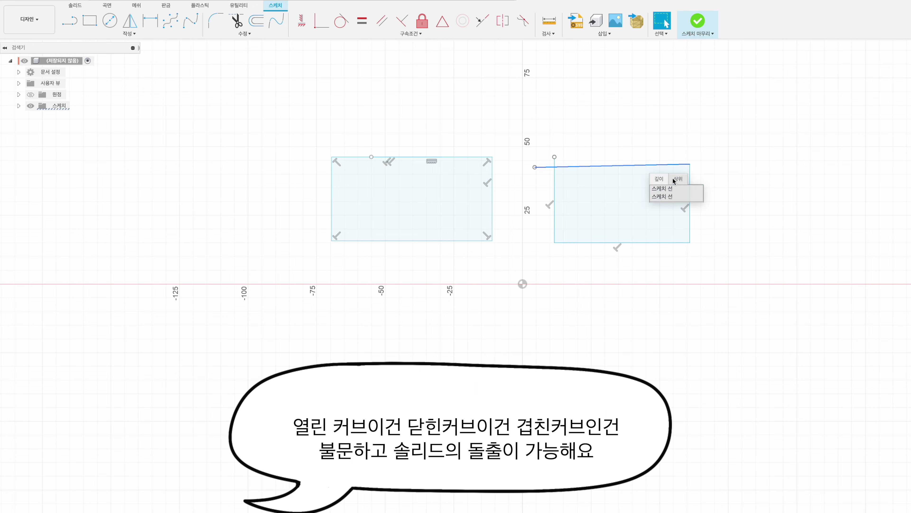
{"action": "left_click", "coordinate": [696, 21]}
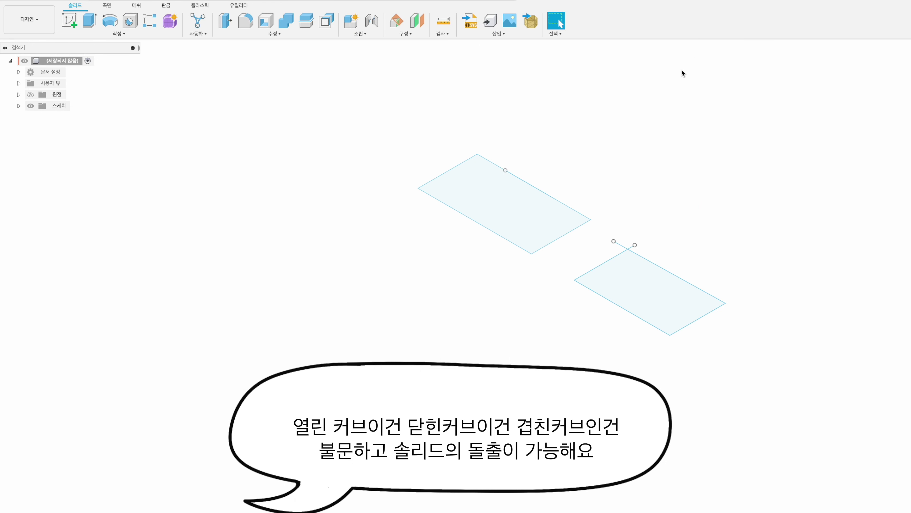
Extrude both rectangle profiles 27.165 mm into solid boxes and orbit around them.
{"action": "left_click", "coordinate": [94, 25]}
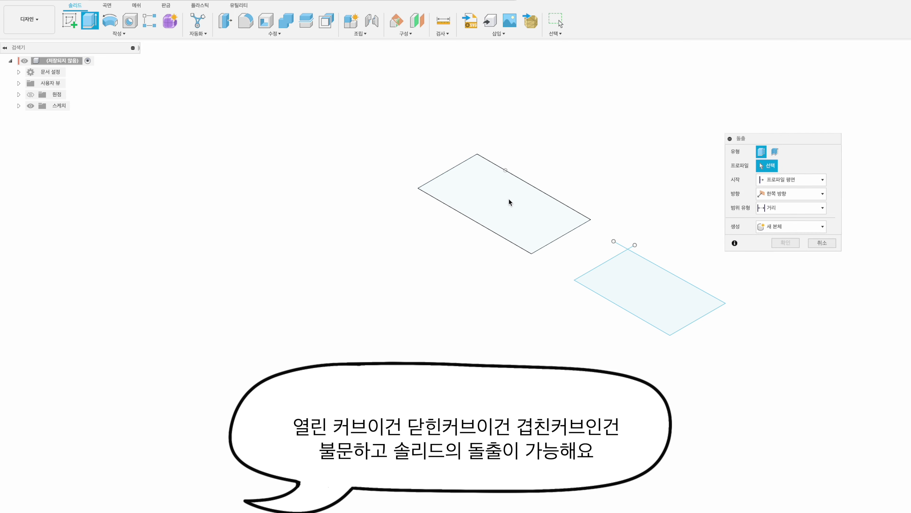
{"action": "left_click", "coordinate": [519, 203]}
{"action": "left_click", "coordinate": [647, 289]}
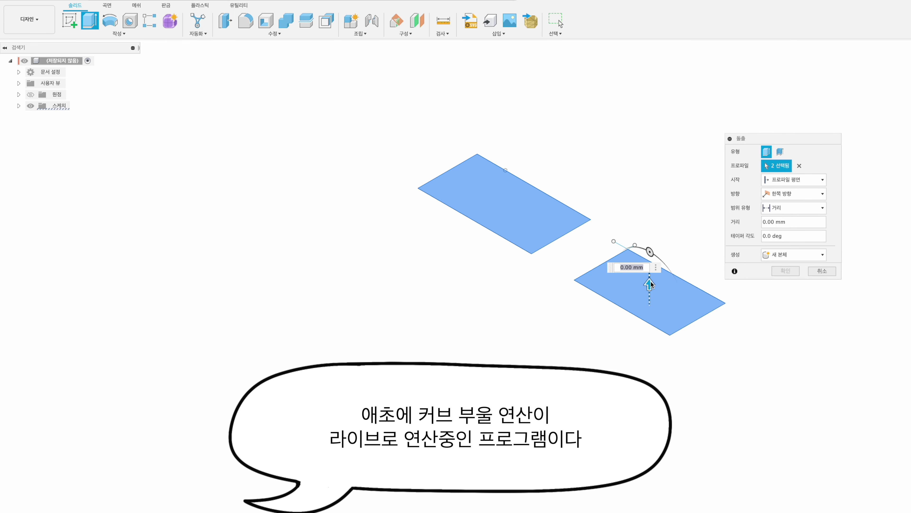
{"action": "left_click_drag", "start_coordinate": [650, 262], "coordinate": [650, 205]}
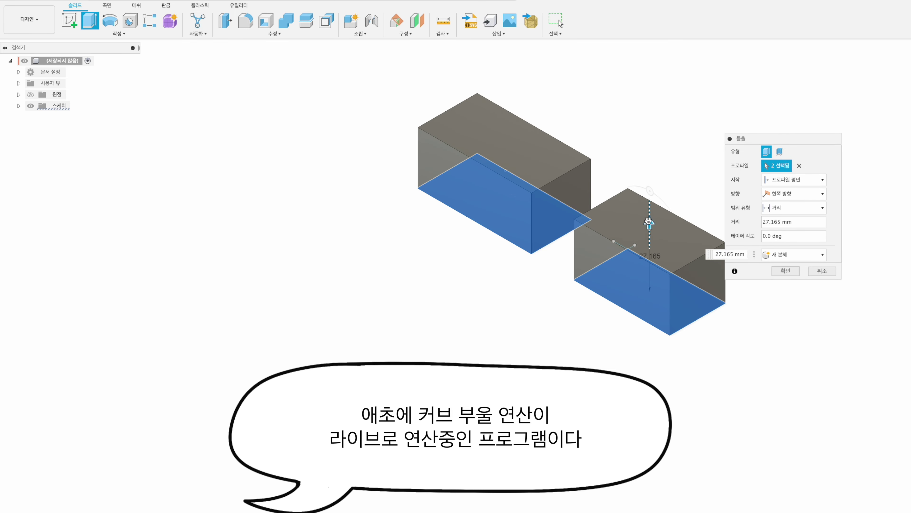
{"action": "left_click", "coordinate": [785, 271]}
{"action": "mouse_move", "coordinate": [721, 230]}
{"action": "middle_mouse_down", "text": "shift"}
{"action": "mouse_move", "coordinate": [654, 231]}
{"action": "mouse_move", "coordinate": [662, 231]}
{"action": "middle_mouse_up", "text": "shift"}
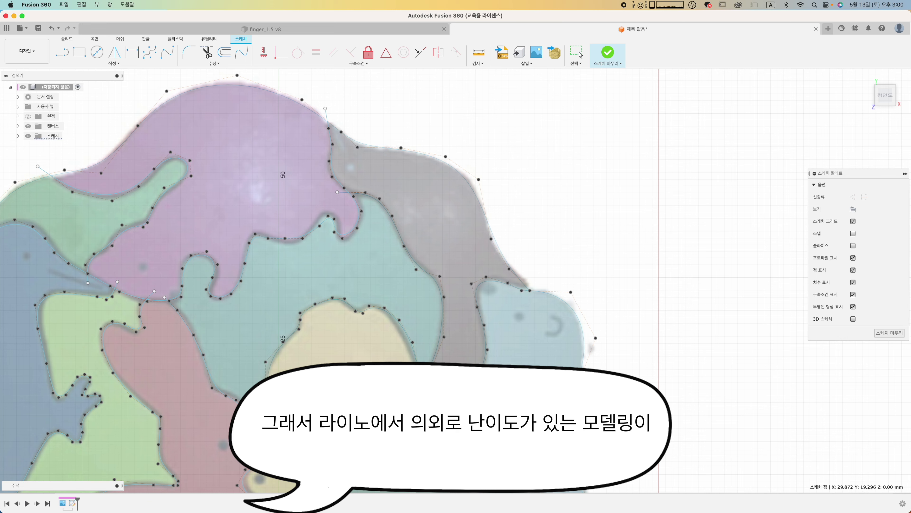
Zoom around the puzzle sketch, cancel a started circle, and finish the sketch.
{"action": "scroll", "coordinate": [392, 177], "scroll_direction": "down", "scroll_amount": 3}
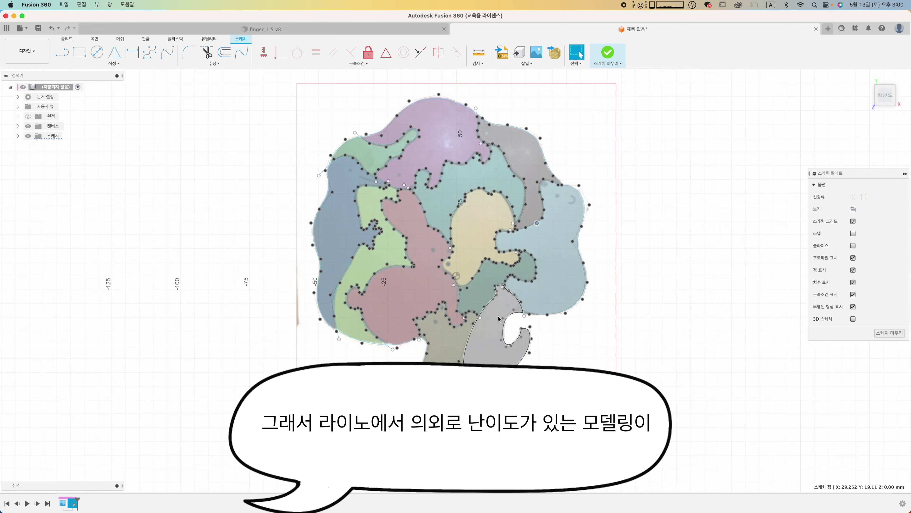
{"action": "scroll", "coordinate": [392, 177], "scroll_direction": "up", "scroll_amount": 10}
{"action": "key", "text": "c"}
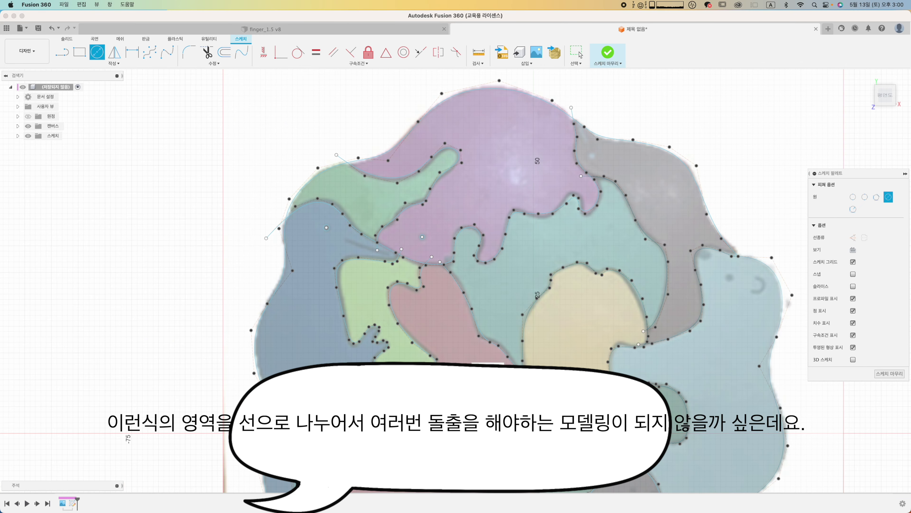
{"action": "left_click", "coordinate": [548, 192]}
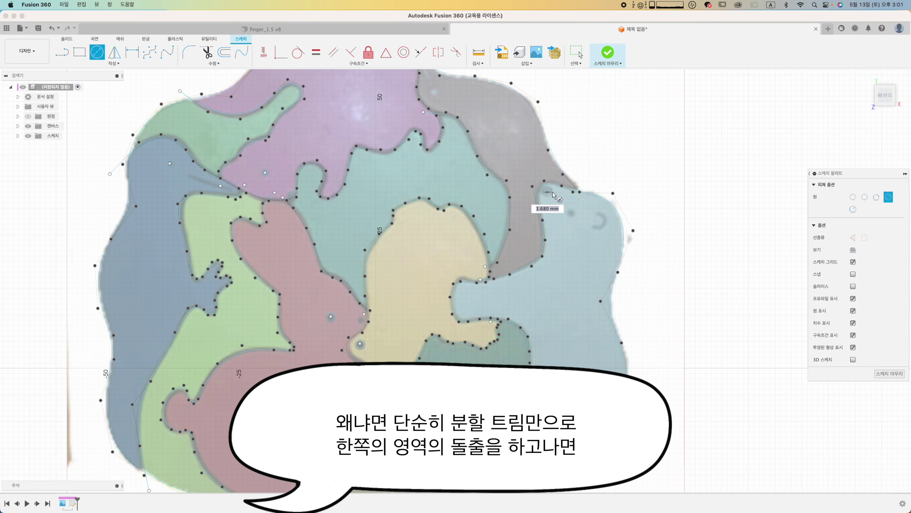
{"action": "scroll", "coordinate": [449, 183], "scroll_direction": "up", "scroll_amount": 5}
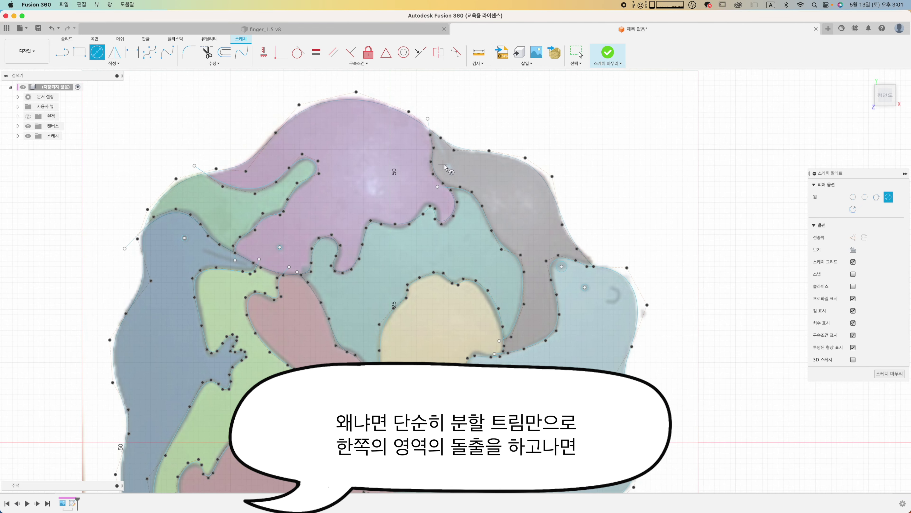
{"action": "scroll", "coordinate": [399, 323], "scroll_direction": "down", "scroll_amount": 3}
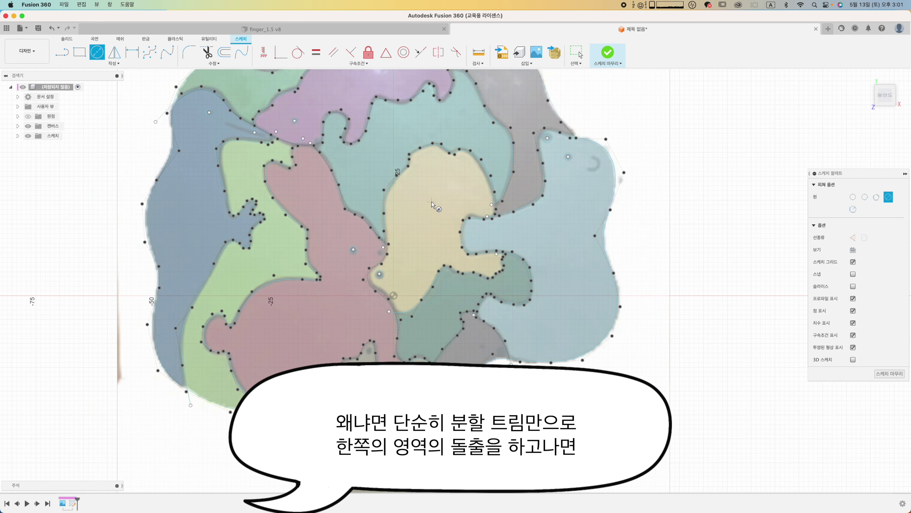
{"action": "key", "text": "Escape"}
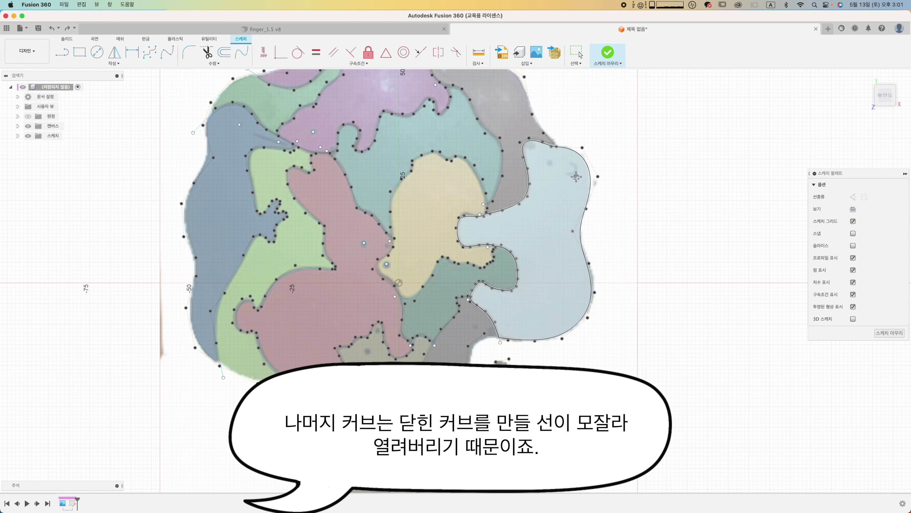
{"action": "middle_click_drag", "start_coordinate": [661, 159], "coordinate": [683, 227]}
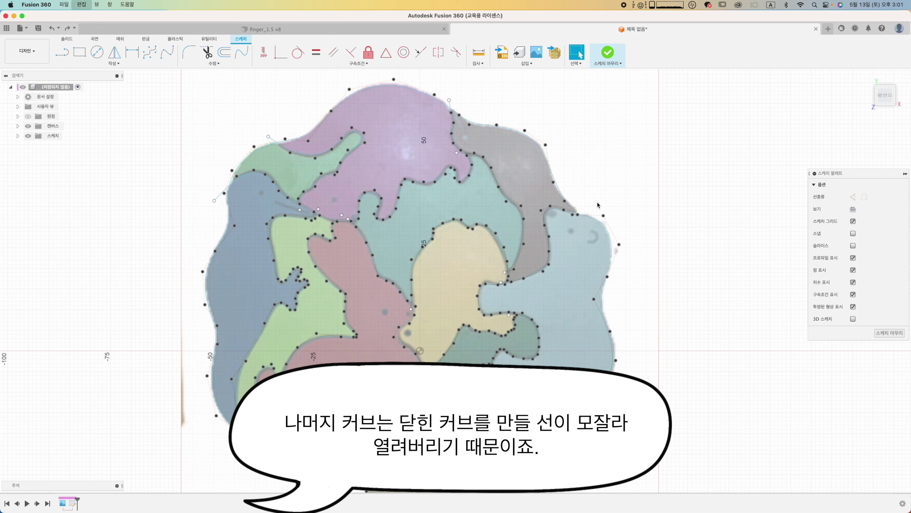
{"action": "left_click", "coordinate": [609, 53]}
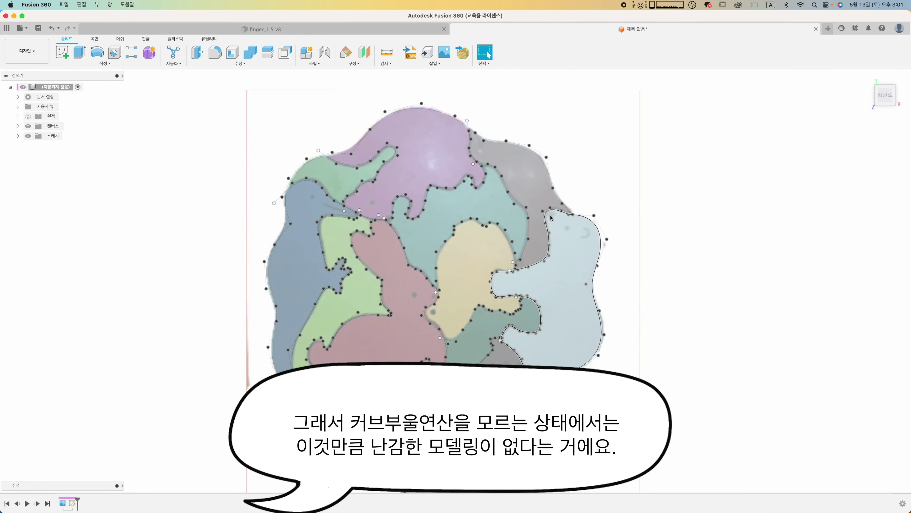
Extrude the trunk, bunny-shaped and right-side puzzle regions 10 mm.
{"action": "key", "text": "e"}
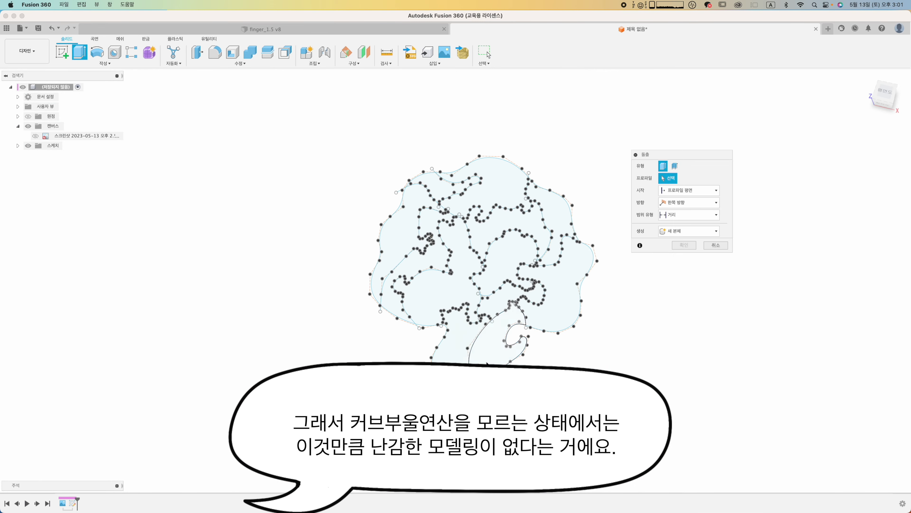
{"action": "left_click", "coordinate": [495, 337]}
{"action": "left_click", "coordinate": [441, 295]}
{"action": "left_click", "coordinate": [555, 202]}
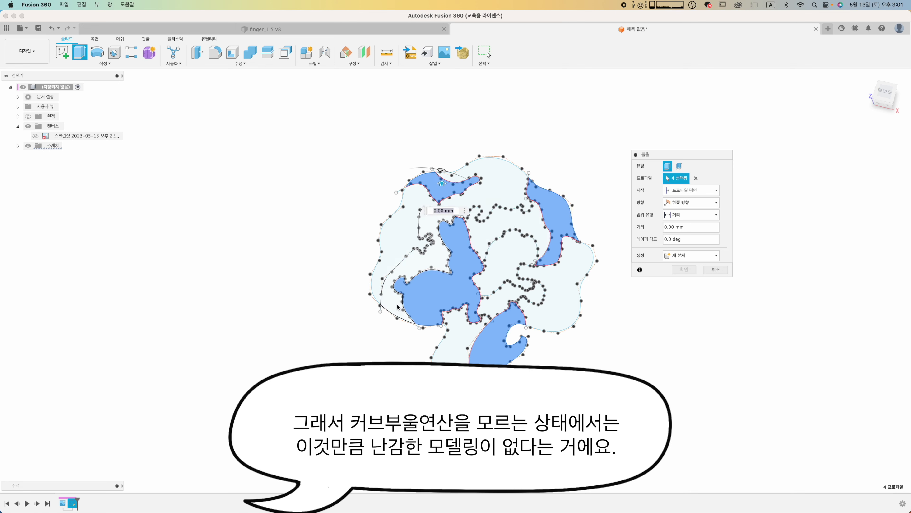
{"action": "key", "text": "Return"}
{"action": "key", "text": "Return"}
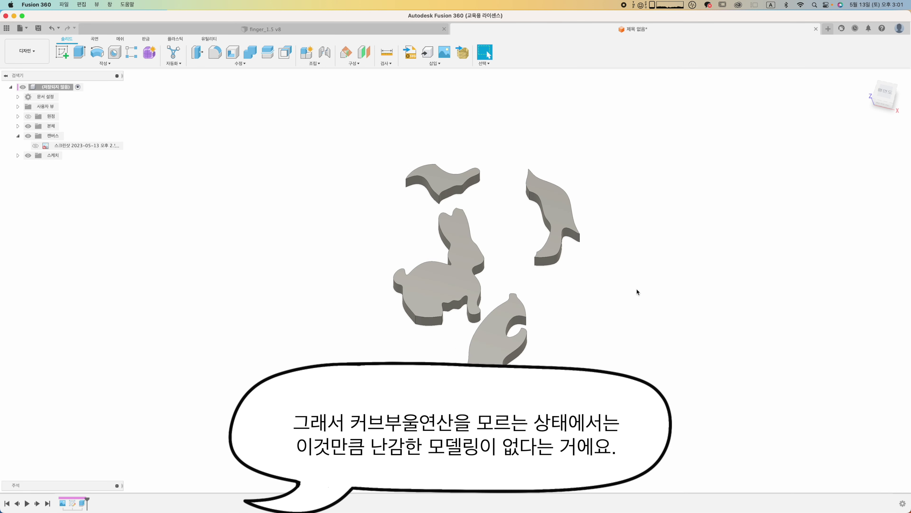
Extrude the top, left, centre and bottom stem regions as solid pieces.
{"action": "key", "text": "e"}
{"action": "left_click", "coordinate": [503, 173]}
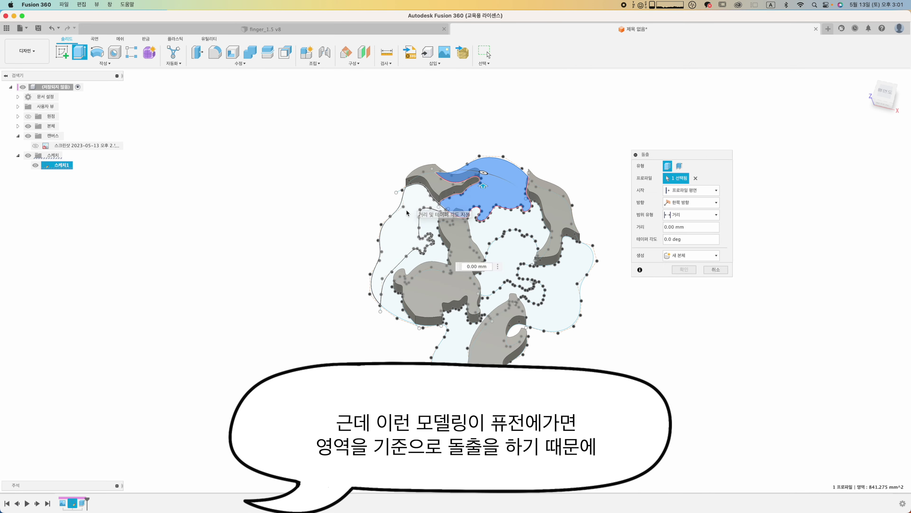
{"action": "left_click", "coordinate": [391, 252]}
{"action": "left_click", "coordinate": [509, 273]}
{"action": "left_click", "coordinate": [455, 358]}
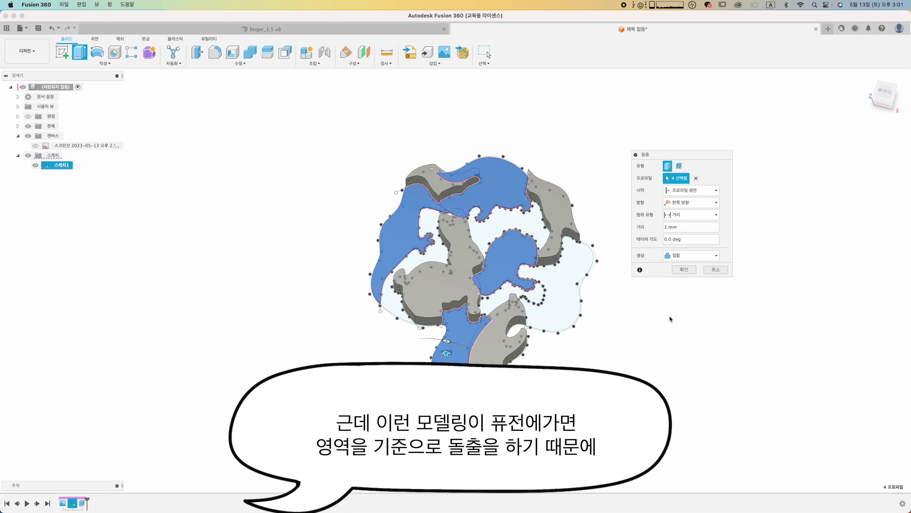
{"action": "left_click", "coordinate": [684, 269]}
Extrude the upper-middle, left and right-side regions 10 mm as new bodies.
{"action": "key", "text": "e"}
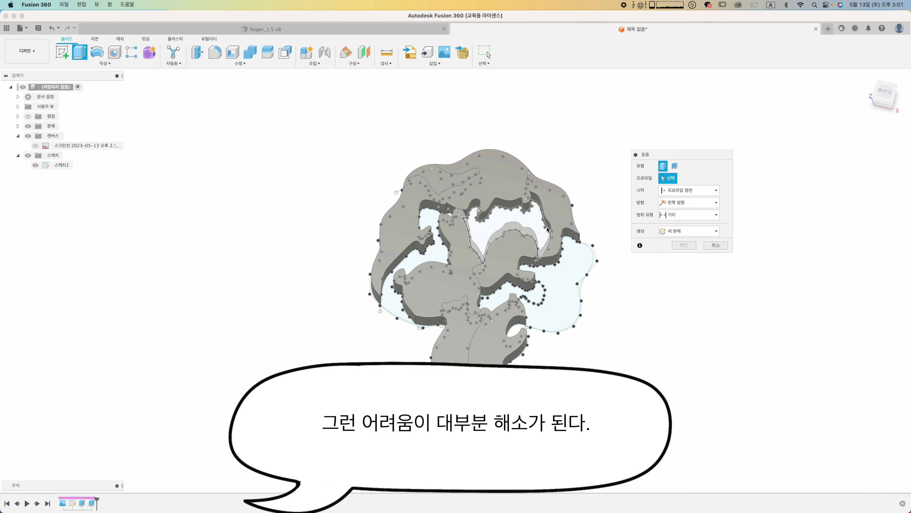
{"action": "left_click", "coordinate": [546, 228]}
{"action": "left_click", "coordinate": [438, 252]}
{"action": "left_click", "coordinate": [563, 292]}
{"action": "type", "text": "1"}
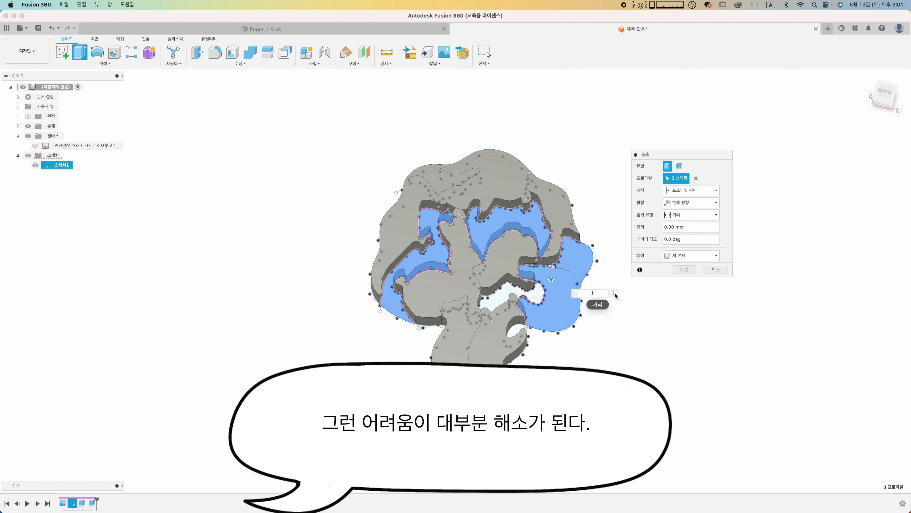
{"action": "type", "text": "0"}
{"action": "key", "text": "Return"}
{"action": "left_click", "coordinate": [691, 255]}
{"action": "left_click", "coordinate": [692, 288]}
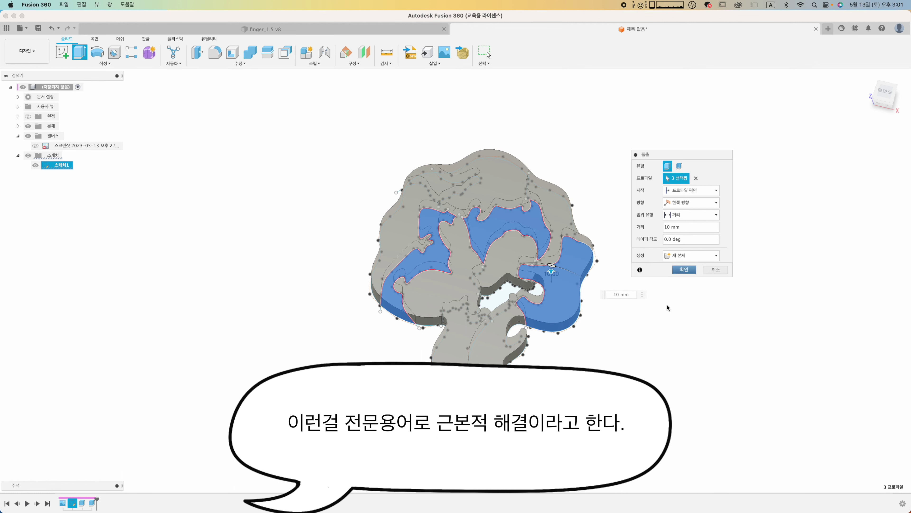
{"action": "left_click", "coordinate": [684, 269]}
Extrude the last centre region 10 mm.
{"action": "key", "text": "e"}
{"action": "left_click", "coordinate": [492, 301]}
{"action": "type", "text": "10"}
{"action": "left_click", "coordinate": [678, 260]}
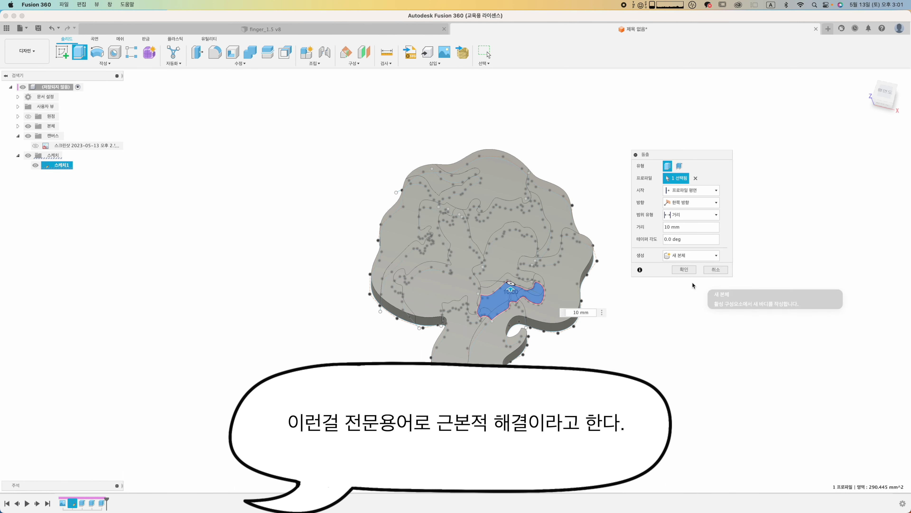